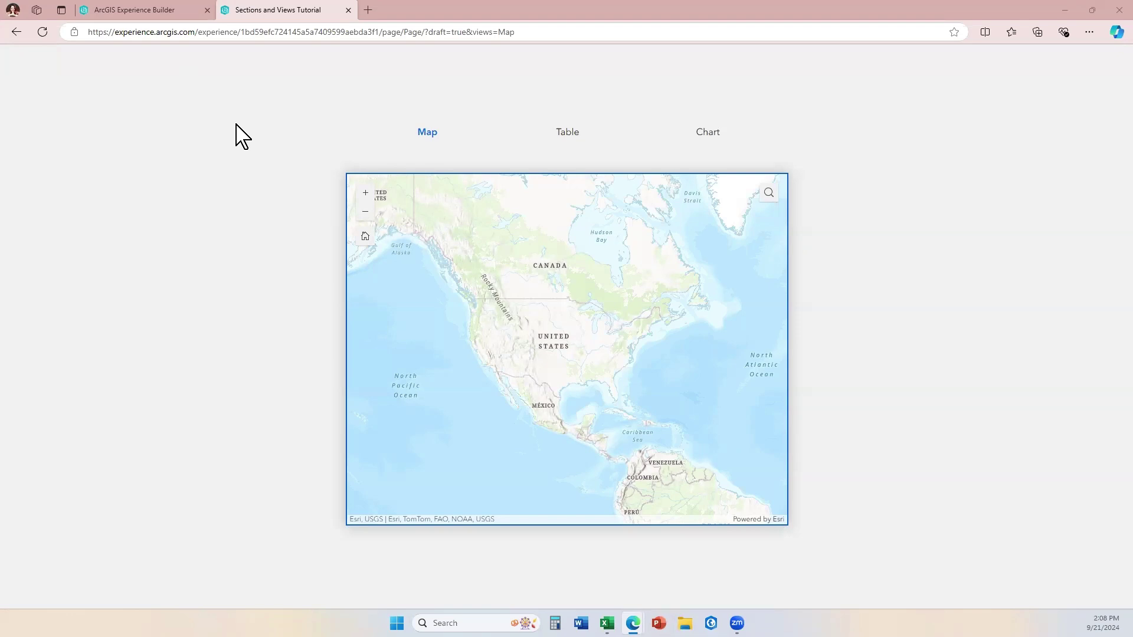
Preview the existing app, switching repeatedly between its map, table and chart views
{"action": "left_click", "coordinate": [567, 135]}
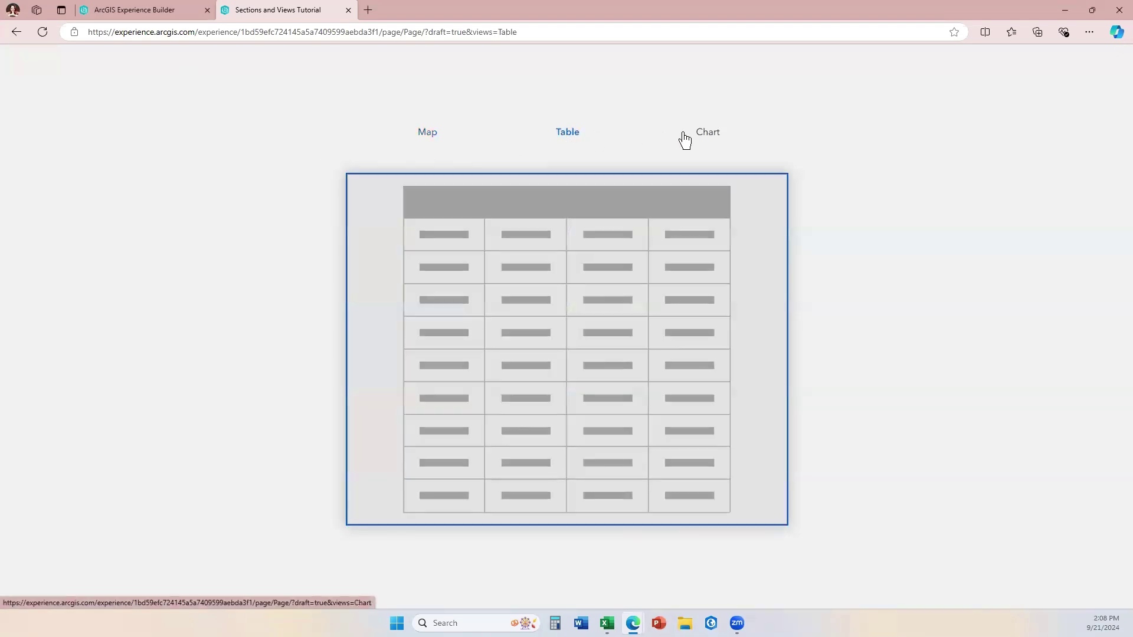
{"action": "left_click", "coordinate": [705, 137]}
{"action": "left_click", "coordinate": [550, 137]}
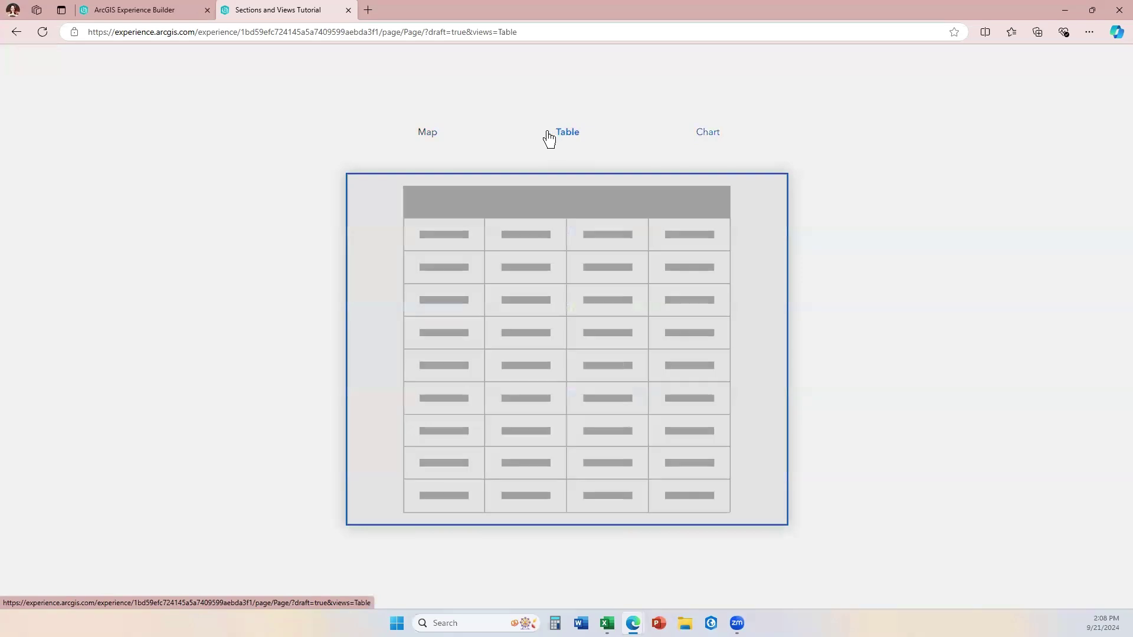
{"action": "left_click", "coordinate": [437, 140]}
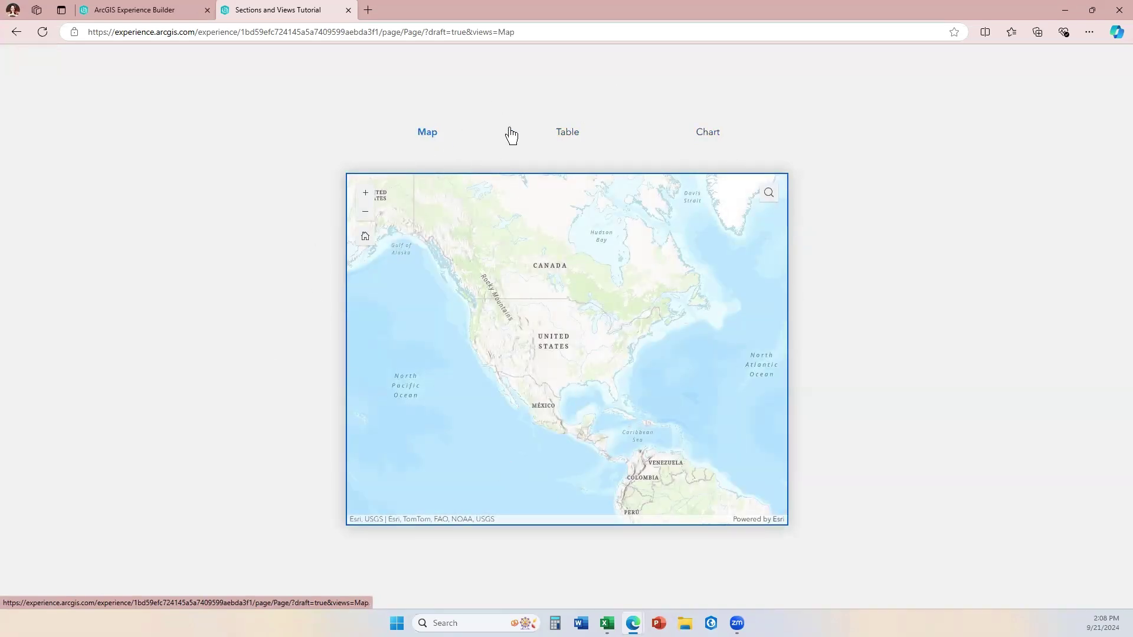
{"action": "left_click", "coordinate": [553, 137]}
{"action": "left_click", "coordinate": [711, 138]}
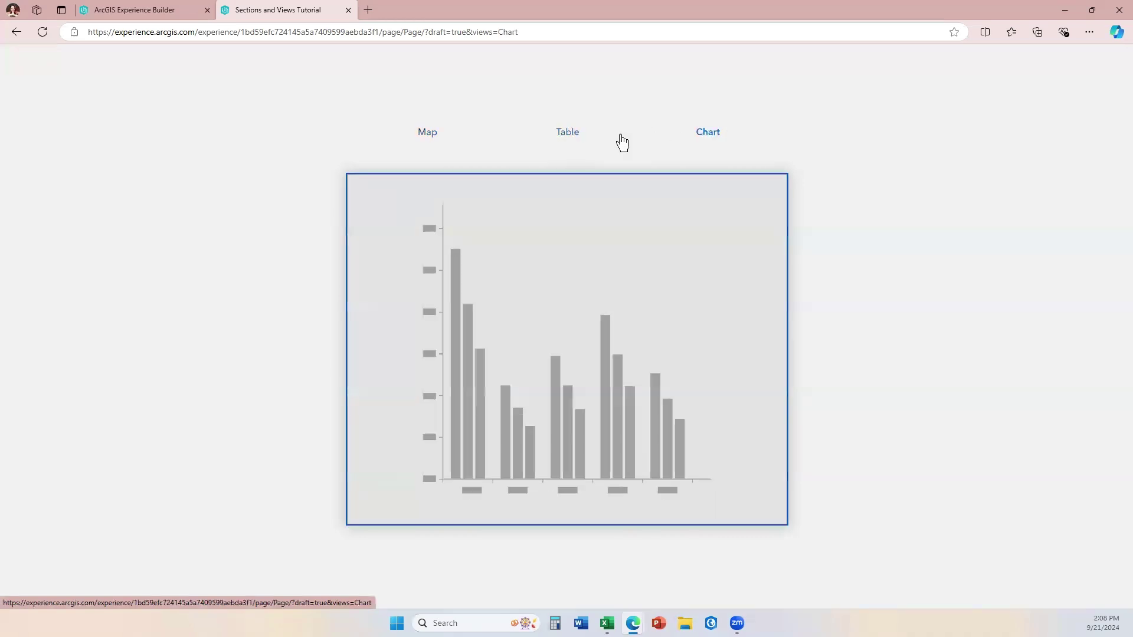
{"action": "left_click", "coordinate": [429, 138]}
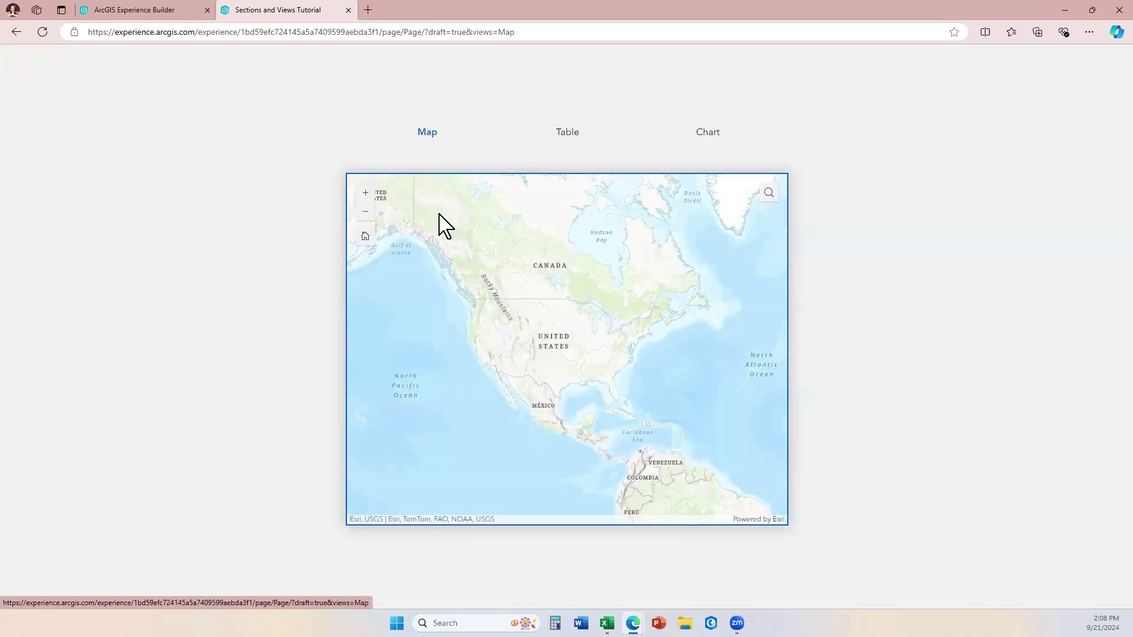
{"action": "left_click", "coordinate": [573, 135]}
{"action": "left_click", "coordinate": [429, 139]}
In the builder, delete the chart section and the leftover Views Navigation bar from the page
{"action": "left_click", "coordinate": [144, 18]}
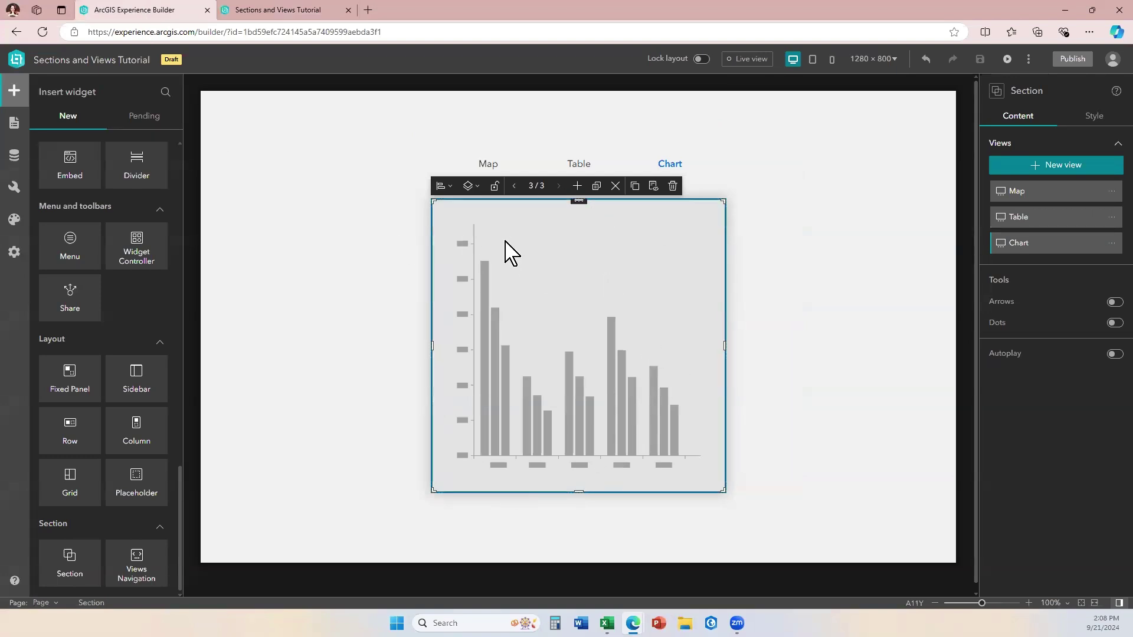
{"action": "left_click", "coordinate": [711, 167]}
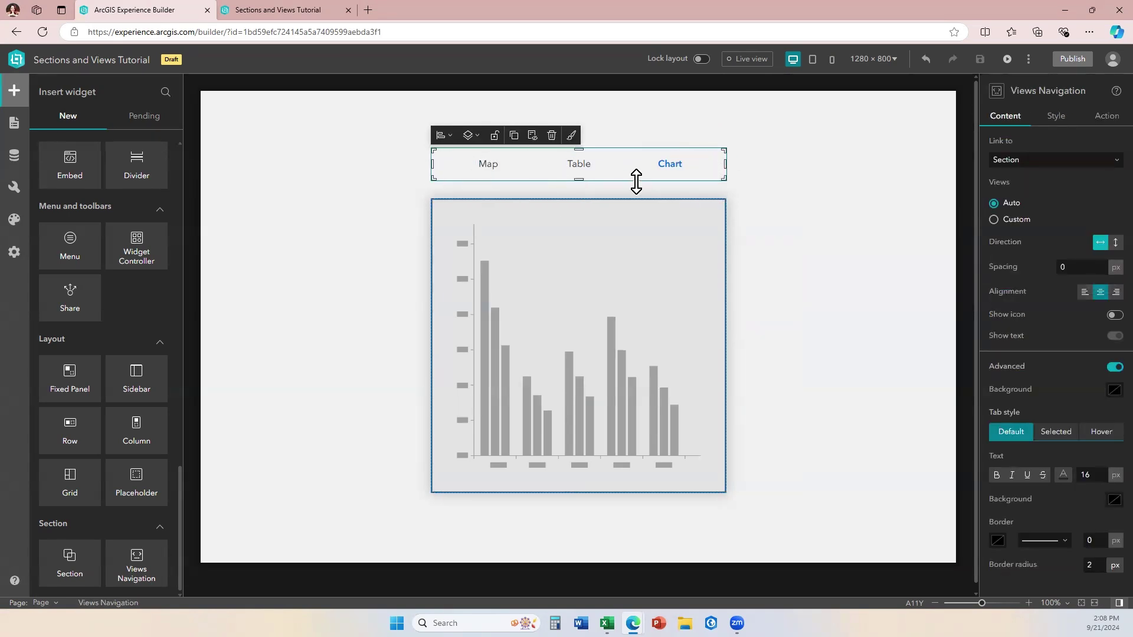
{"action": "left_click", "coordinate": [374, 147]}
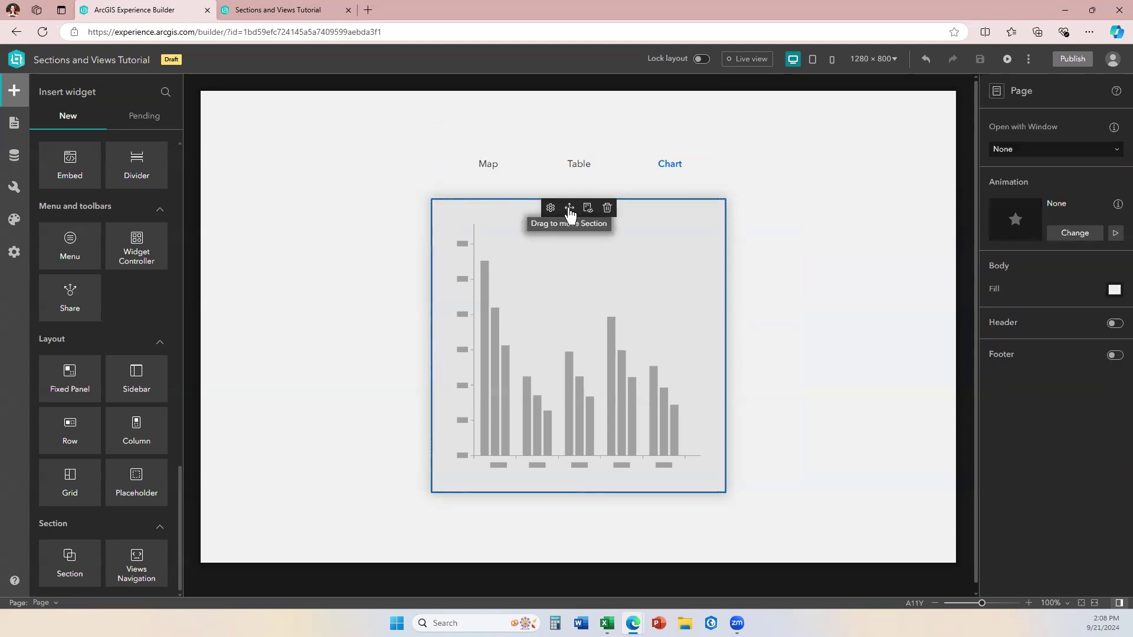
{"action": "left_click", "coordinate": [568, 211]}
{"action": "left_click", "coordinate": [602, 213]}
{"action": "left_click", "coordinate": [632, 176]}
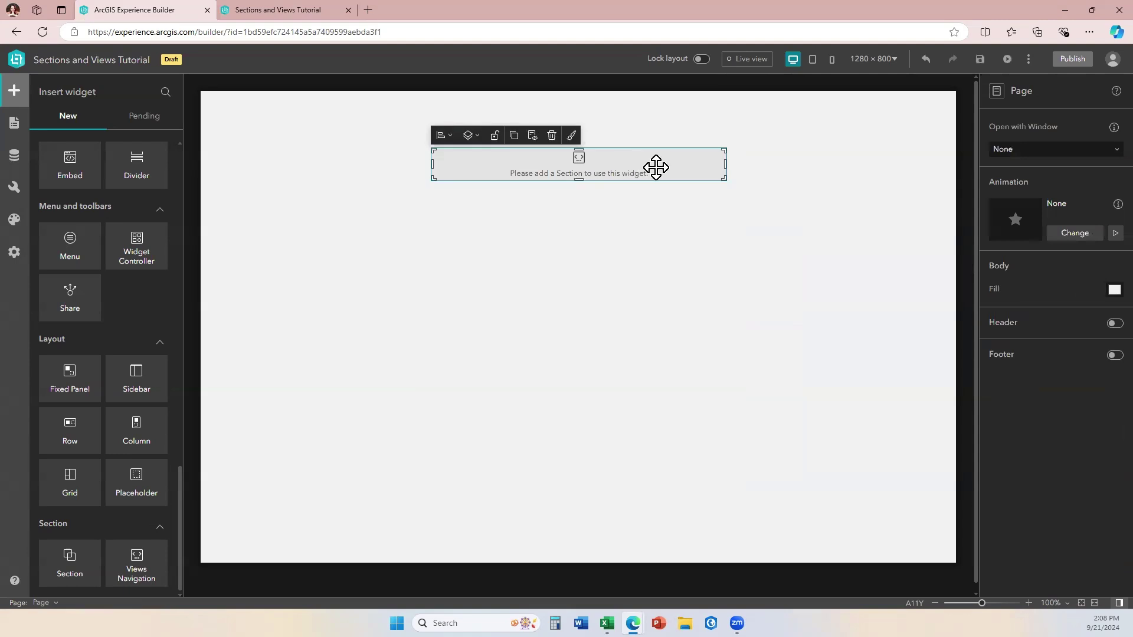
{"action": "left_click", "coordinate": [555, 140]}
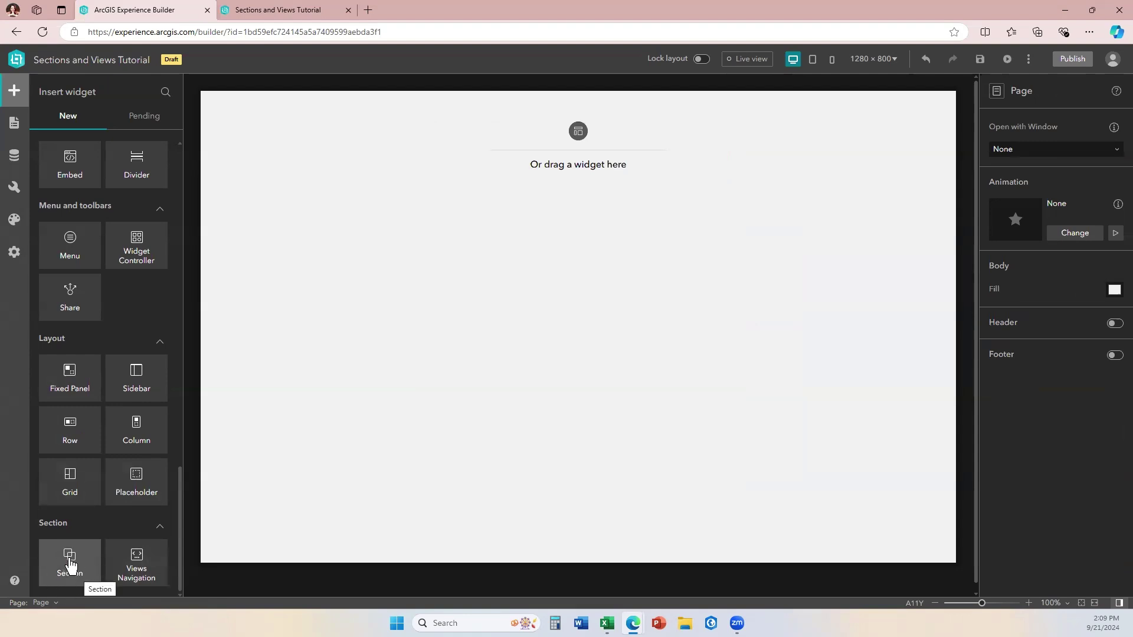
Place a new Section widget from the Insert widget panel in the middle of the canvas
{"action": "left_click_drag", "start_coordinate": [70, 565], "coordinate": [578, 343]}
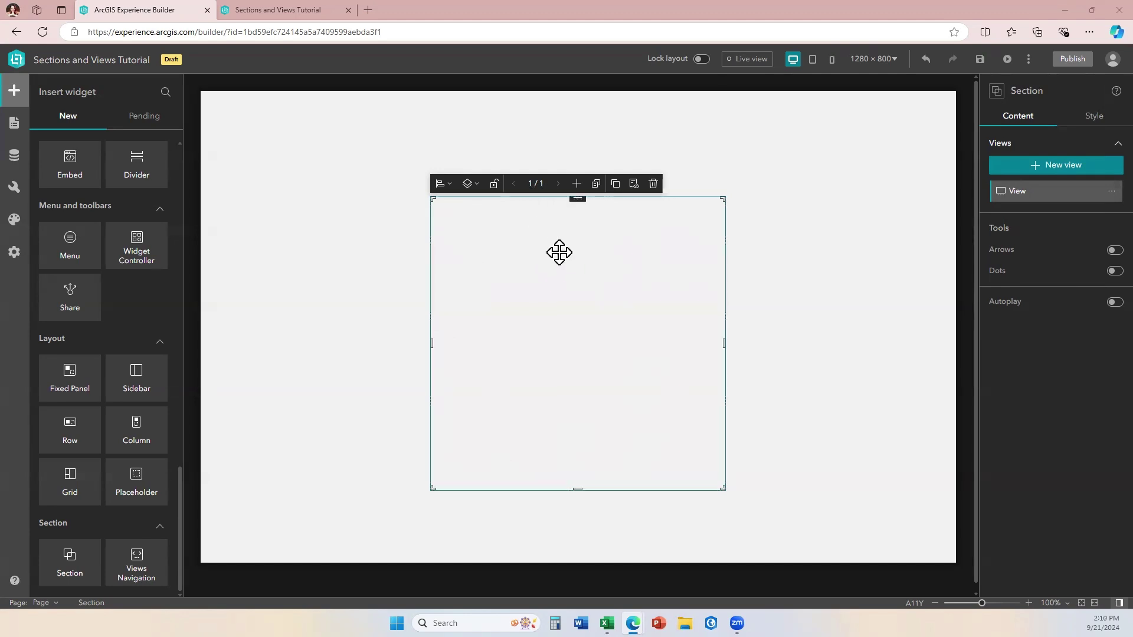
Add View 2 and View 3 to the section with New view
{"action": "left_click", "coordinate": [579, 185]}
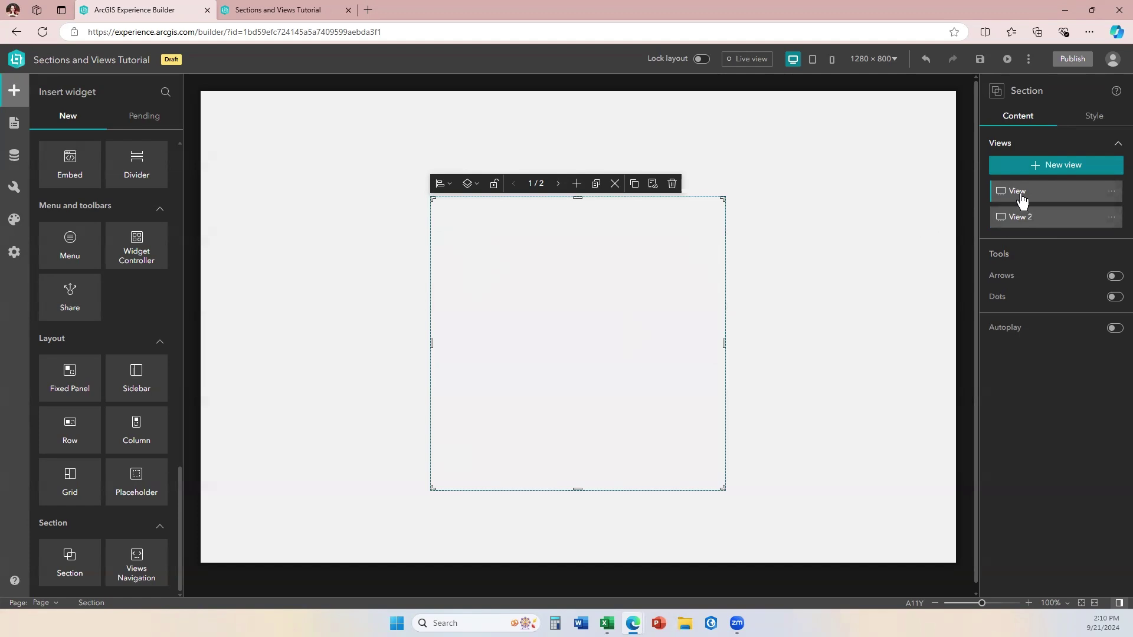
{"action": "left_click", "coordinate": [1088, 168]}
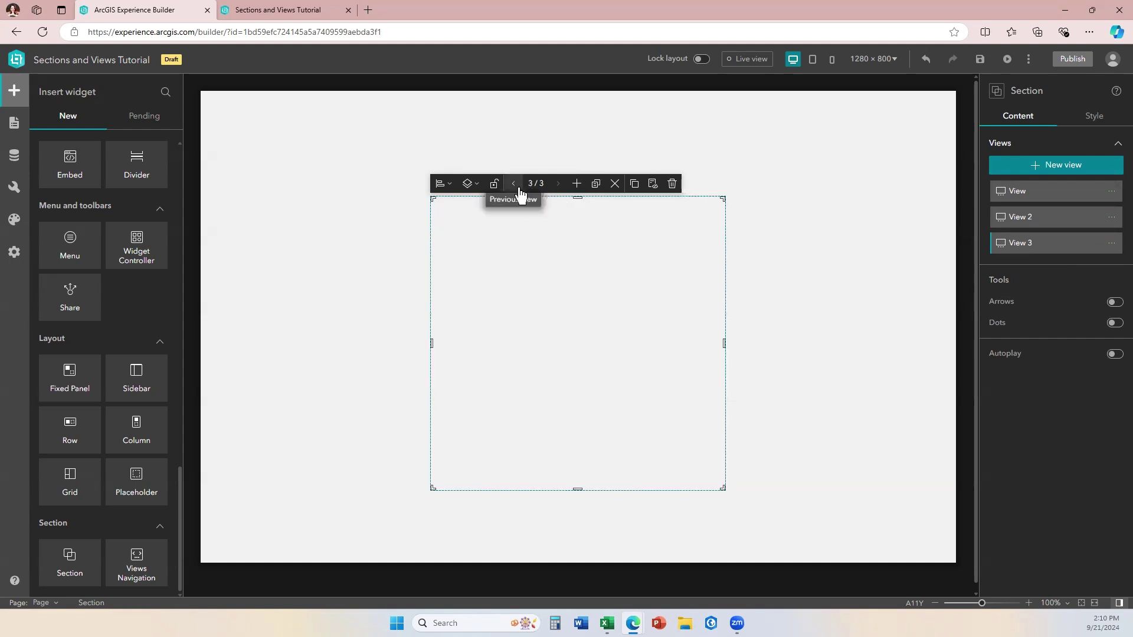
Return to the section's first view and drop a Map widget into it
{"action": "left_click", "coordinate": [513, 184]}
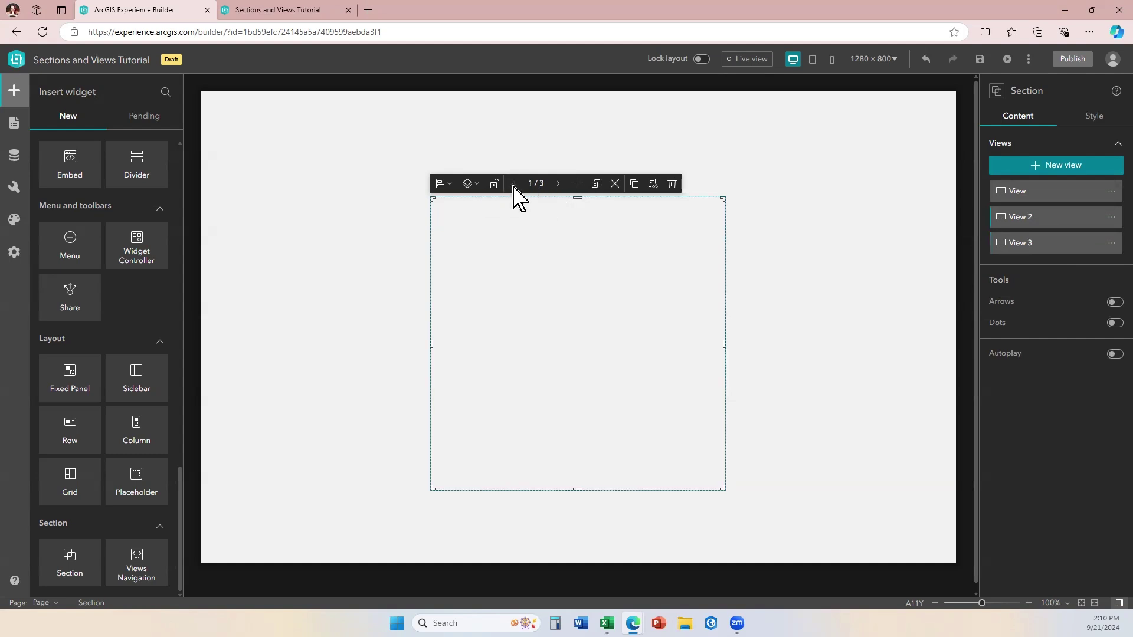
{"action": "scroll", "coordinate": [106, 265], "scroll_direction": "up", "scroll_amount": 6}
{"action": "scroll", "coordinate": [106, 266], "scroll_direction": "up", "scroll_amount": 5}
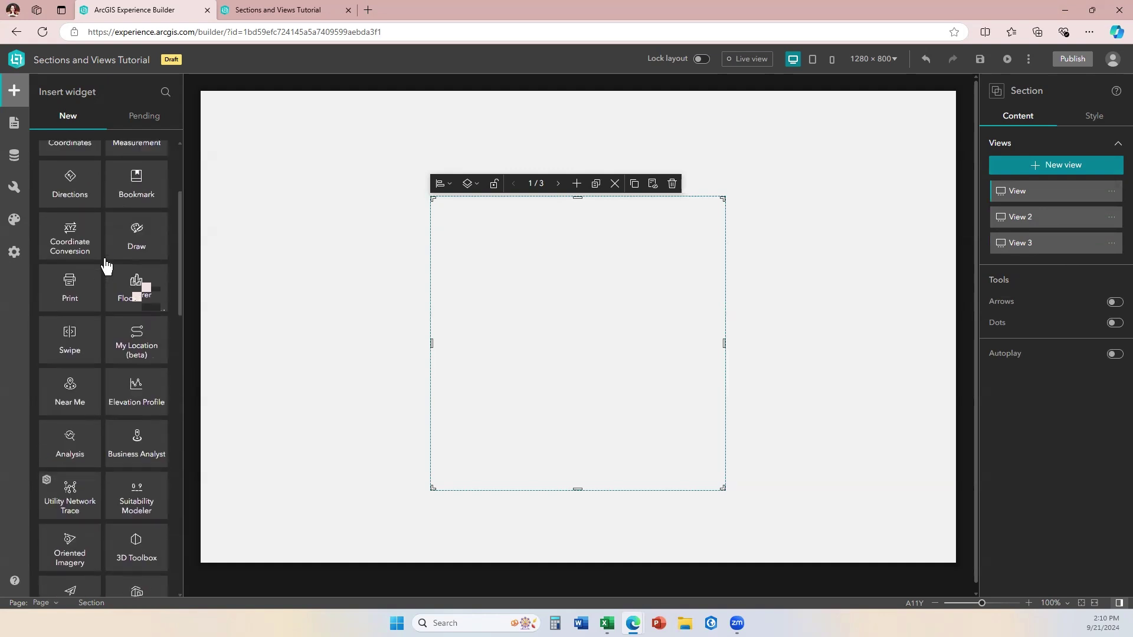
{"action": "left_click_drag", "start_coordinate": [72, 186], "coordinate": [575, 336]}
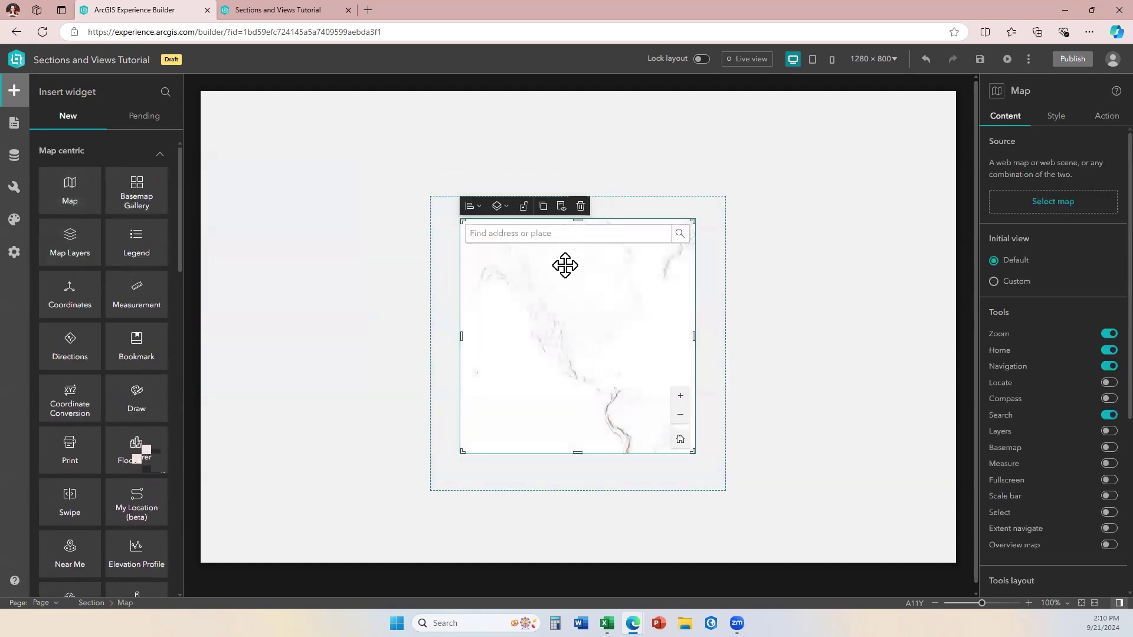
Set the map to Full size in its Style settings, then reselect the section
{"action": "left_click", "coordinate": [1060, 118]}
{"action": "left_click", "coordinate": [1117, 142]}
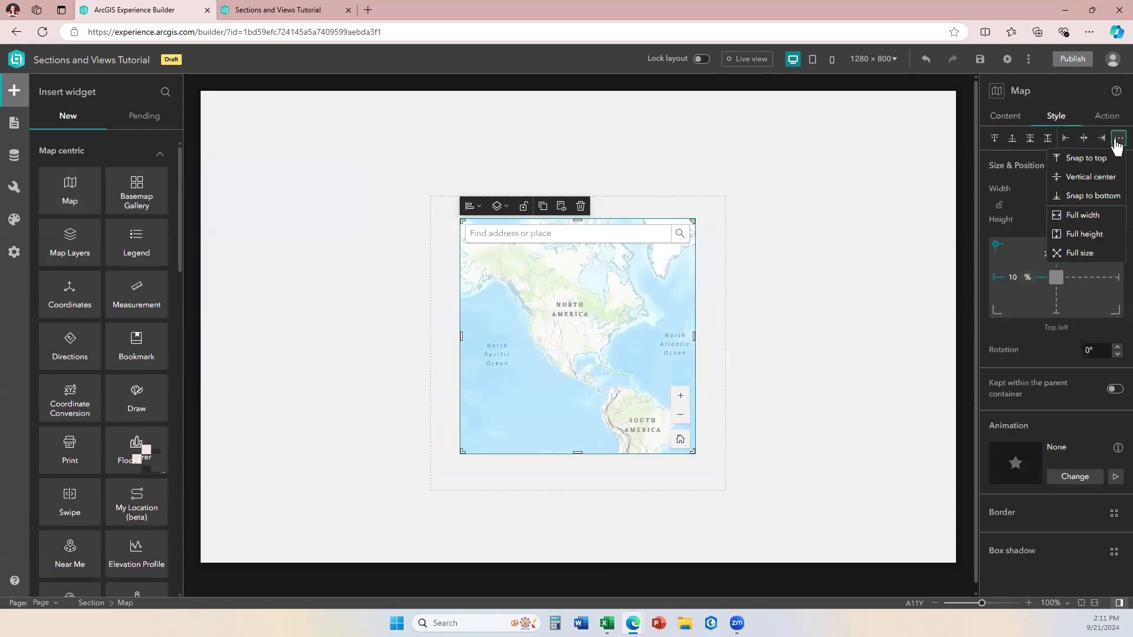
{"action": "left_click", "coordinate": [1082, 254]}
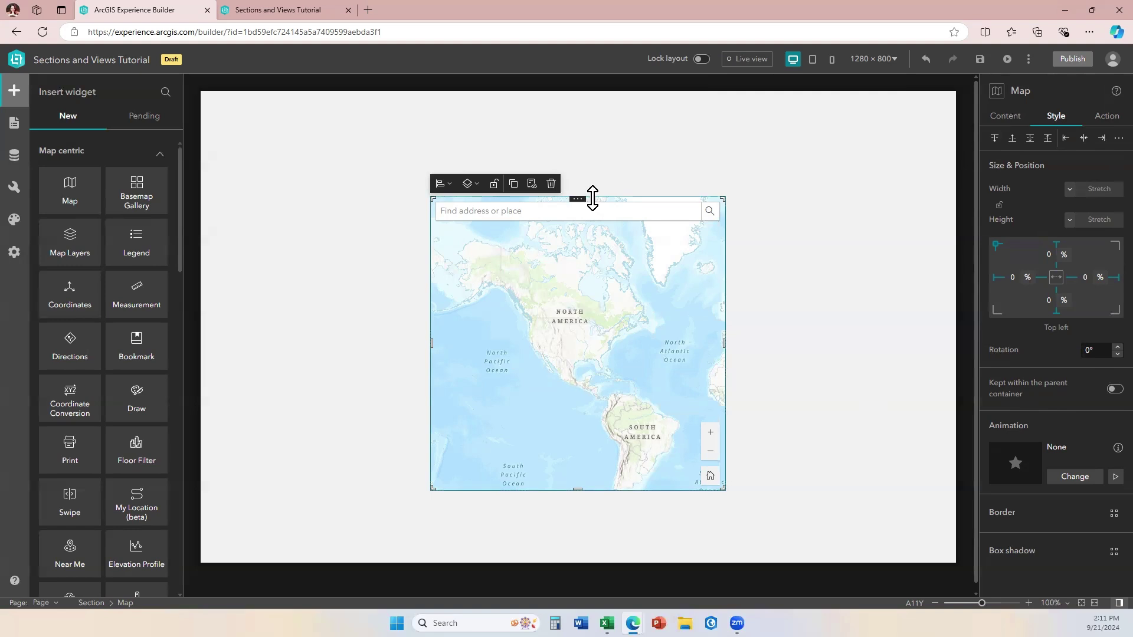
{"action": "mouse_move", "coordinate": [583, 205]}
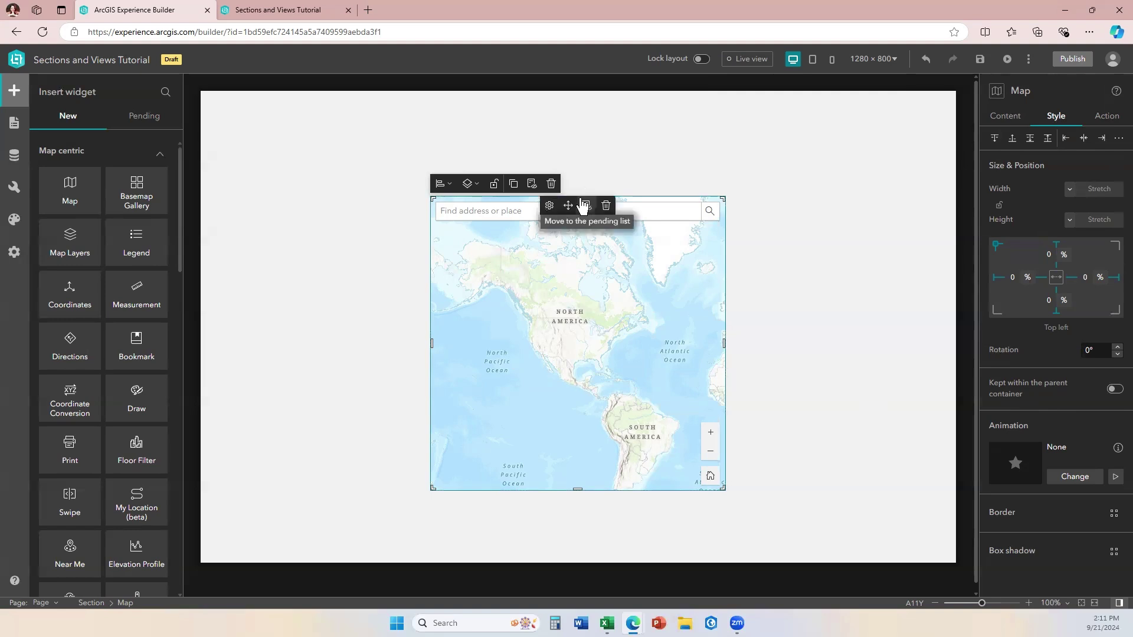
{"action": "left_click", "coordinate": [549, 206]}
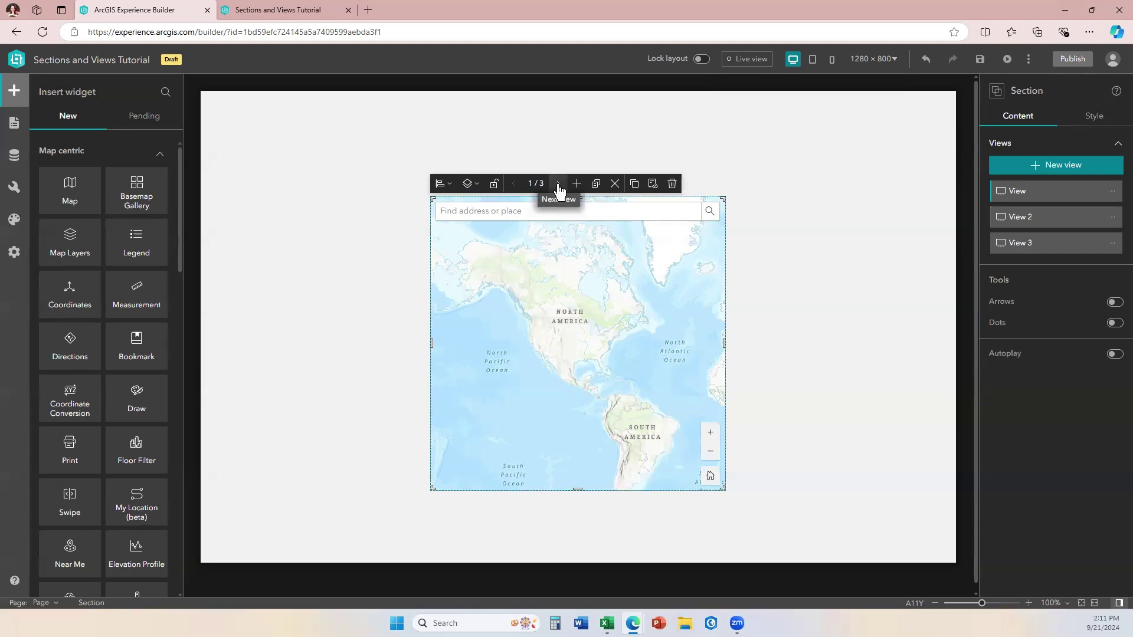
Add a Table widget to View 2 and make it Full size
{"action": "left_click", "coordinate": [558, 184]}
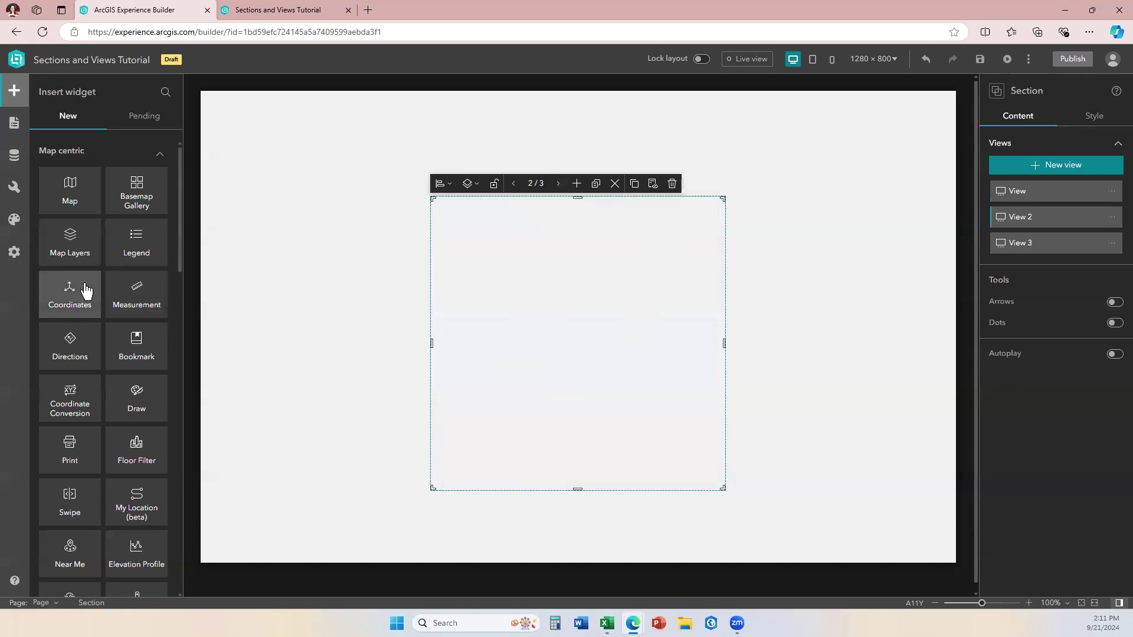
{"action": "scroll", "coordinate": [85, 289], "scroll_direction": "down", "scroll_amount": 10}
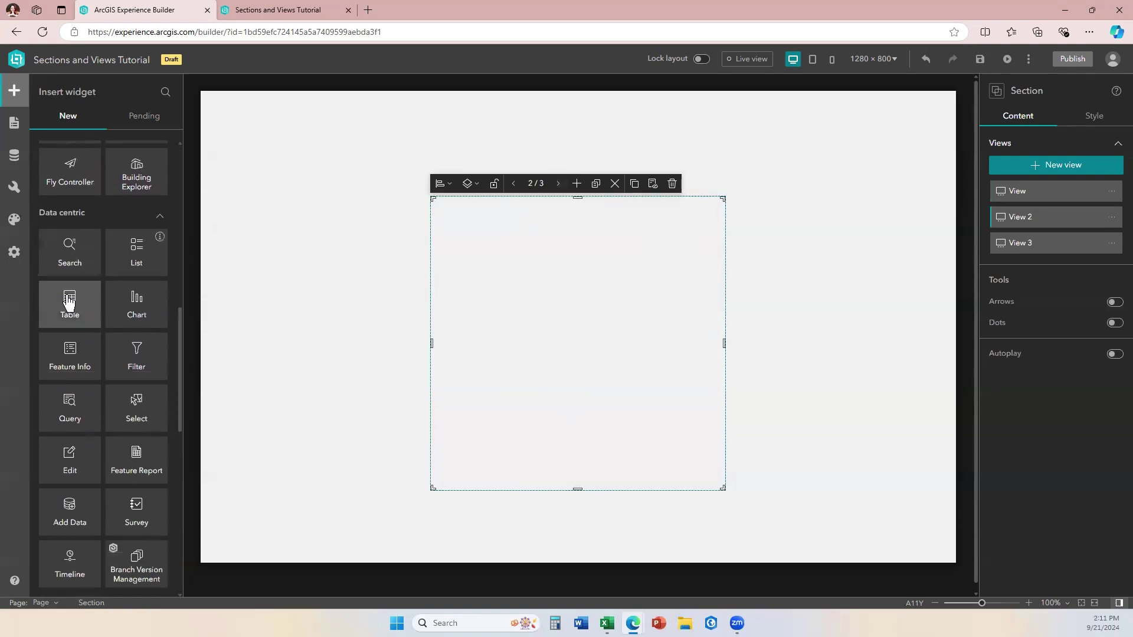
{"action": "left_click_drag", "start_coordinate": [83, 298], "coordinate": [592, 348]}
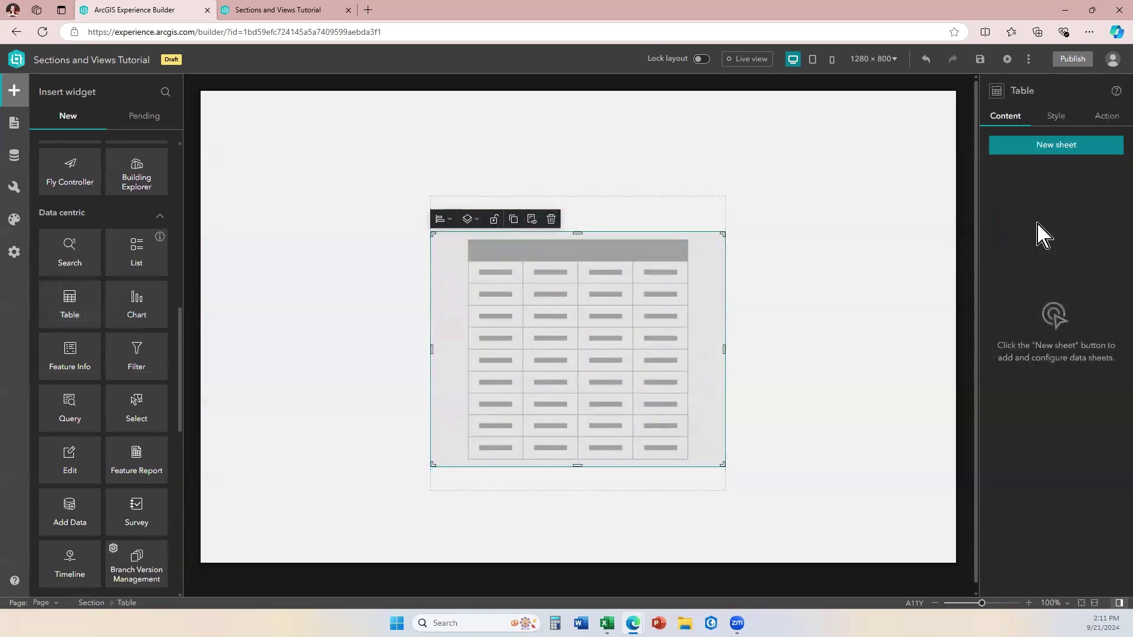
{"action": "left_click", "coordinate": [1057, 117]}
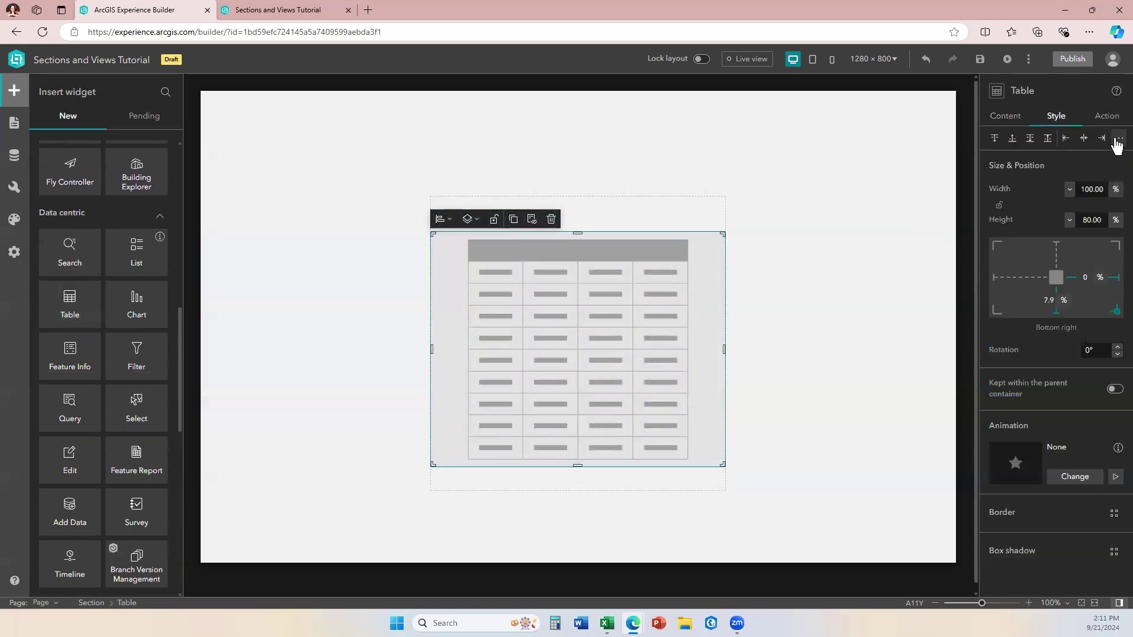
{"action": "left_click", "coordinate": [1116, 142]}
{"action": "left_click", "coordinate": [1084, 254]}
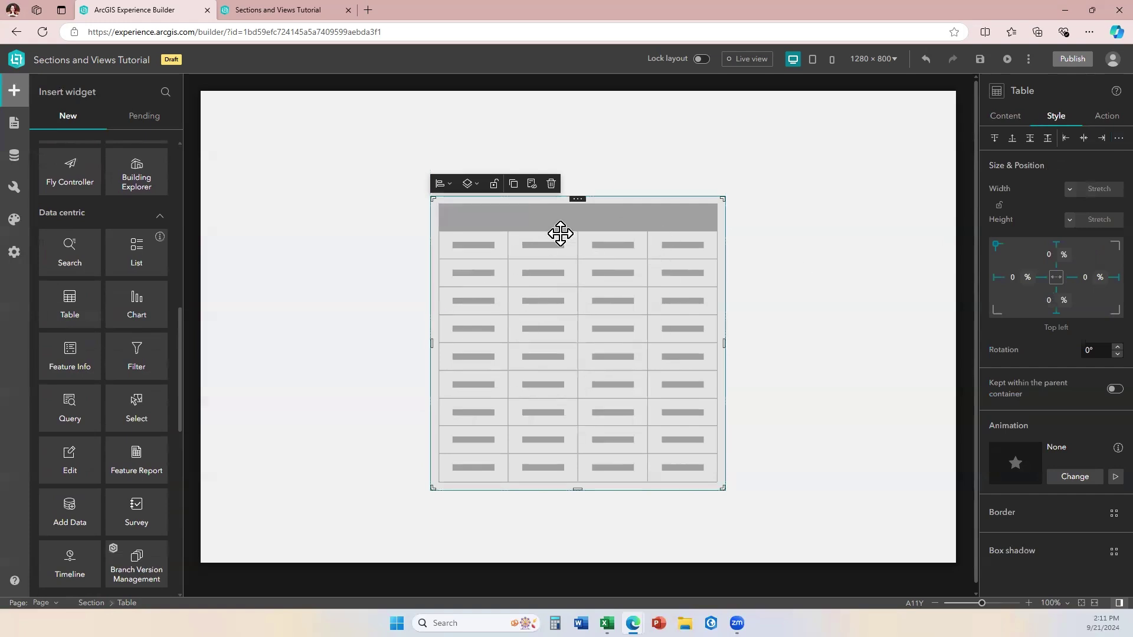
{"action": "left_click", "coordinate": [549, 207]}
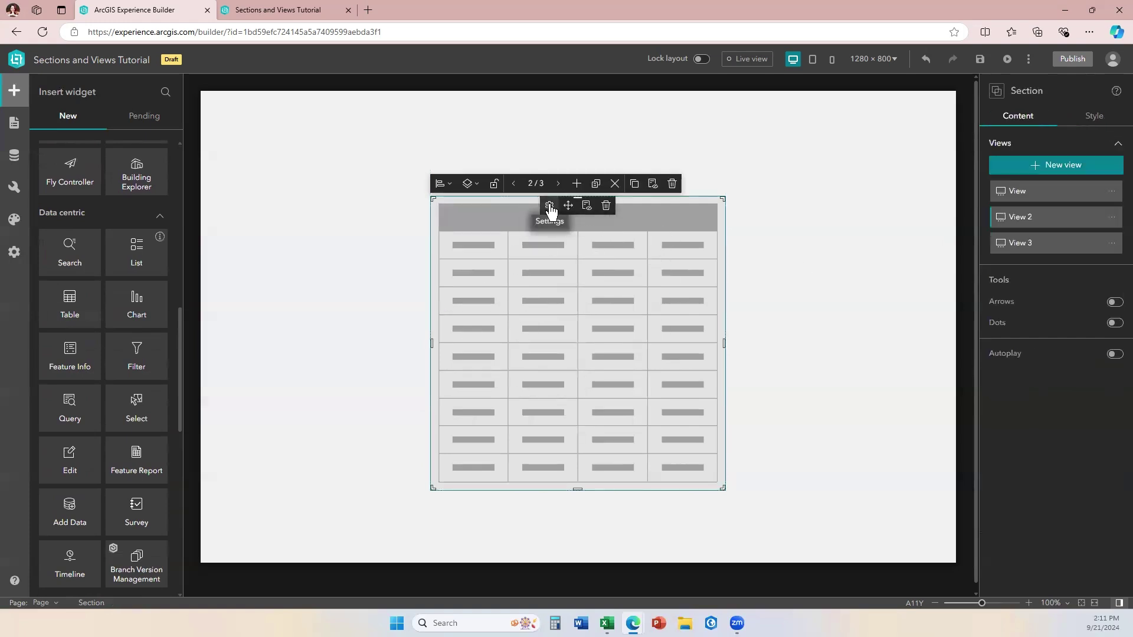
Add a Chart widget to View 3 and make it Full size
{"action": "left_click", "coordinate": [557, 183]}
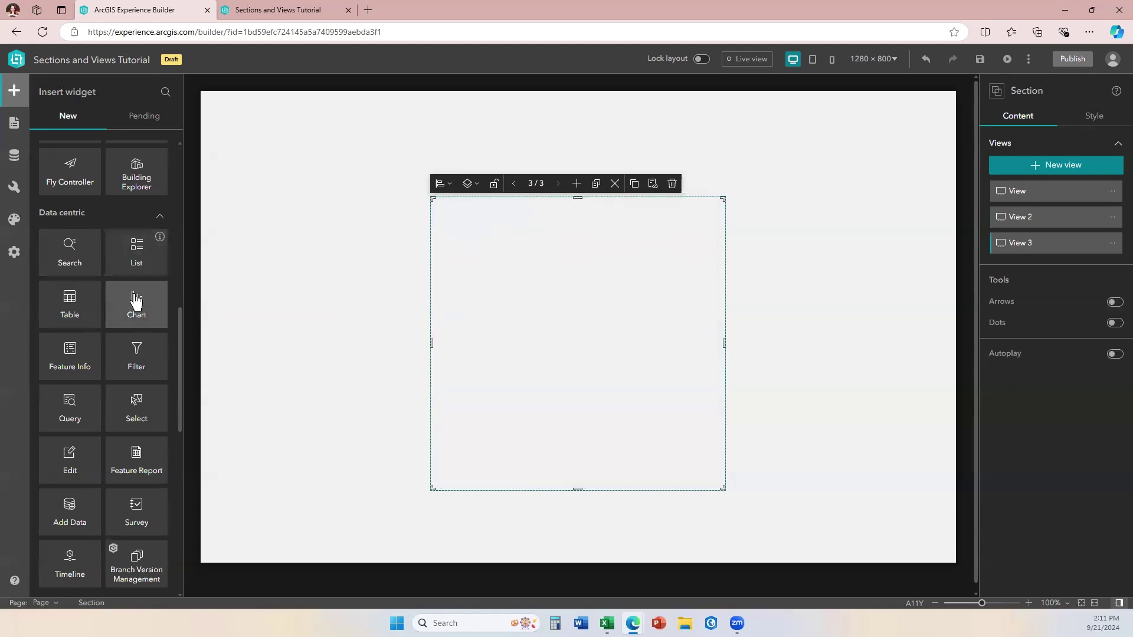
{"action": "left_click_drag", "start_coordinate": [133, 302], "coordinate": [583, 328]}
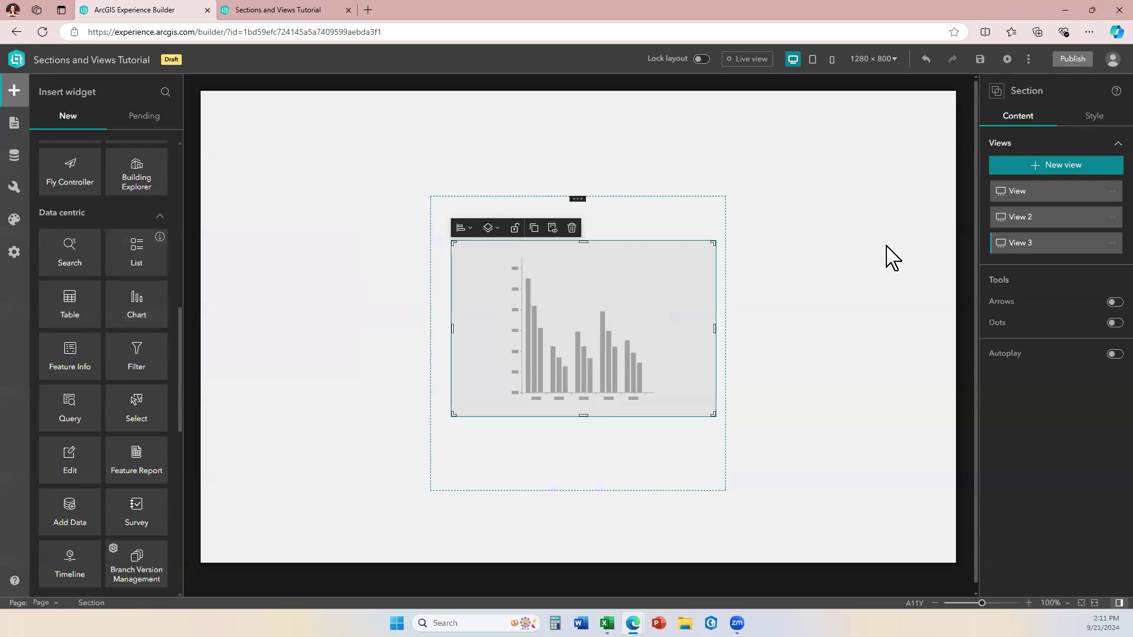
{"action": "left_click", "coordinate": [1106, 116]}
{"action": "left_click", "coordinate": [1056, 116]}
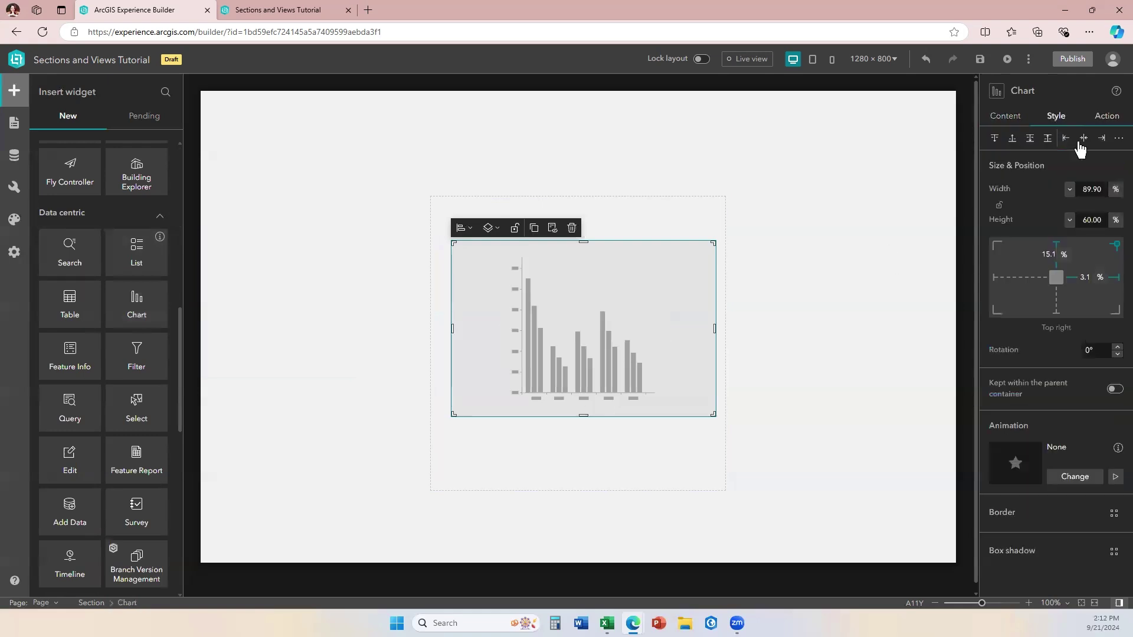
{"action": "left_click", "coordinate": [1119, 139]}
{"action": "left_click", "coordinate": [1086, 254]}
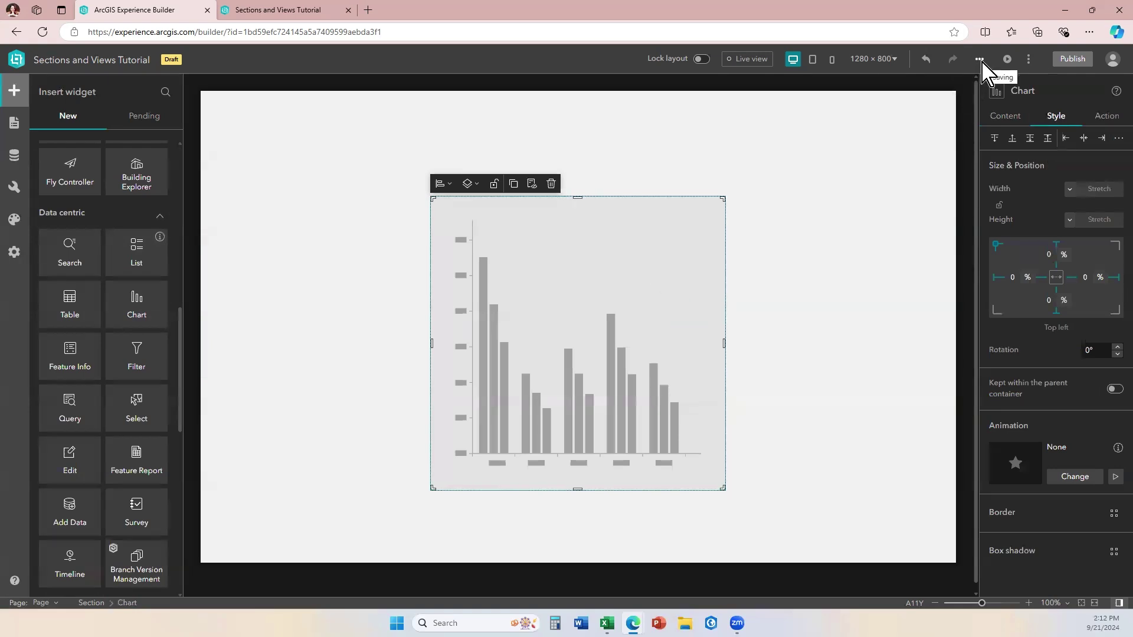
Select the section and step between its table and chart views to check their content
{"action": "mouse_move", "coordinate": [571, 210]}
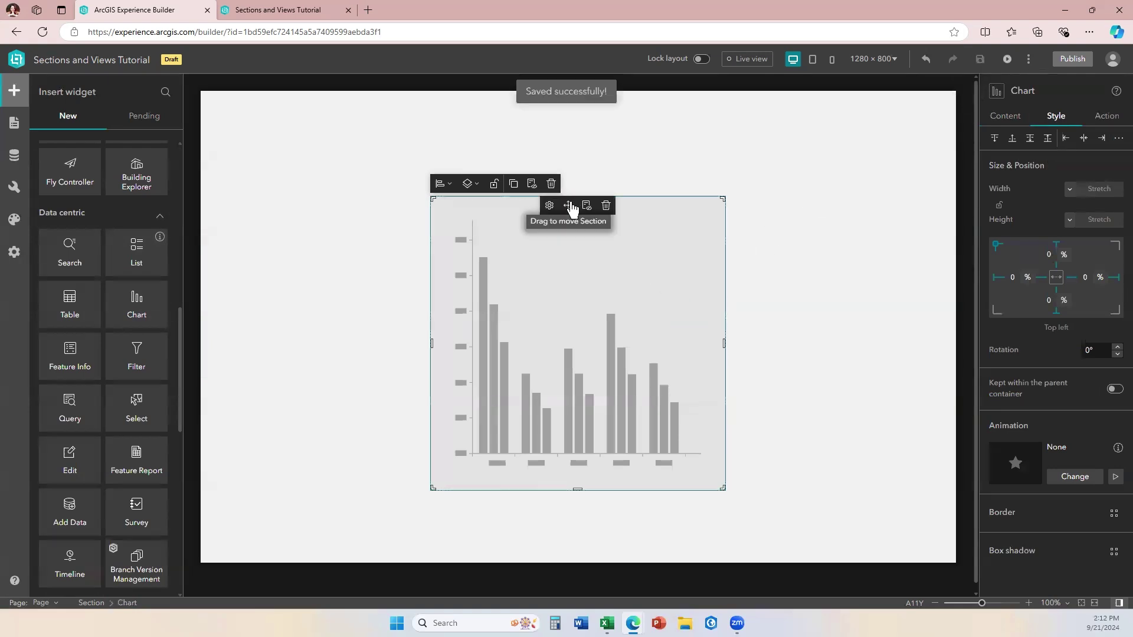
{"action": "left_click", "coordinate": [549, 208]}
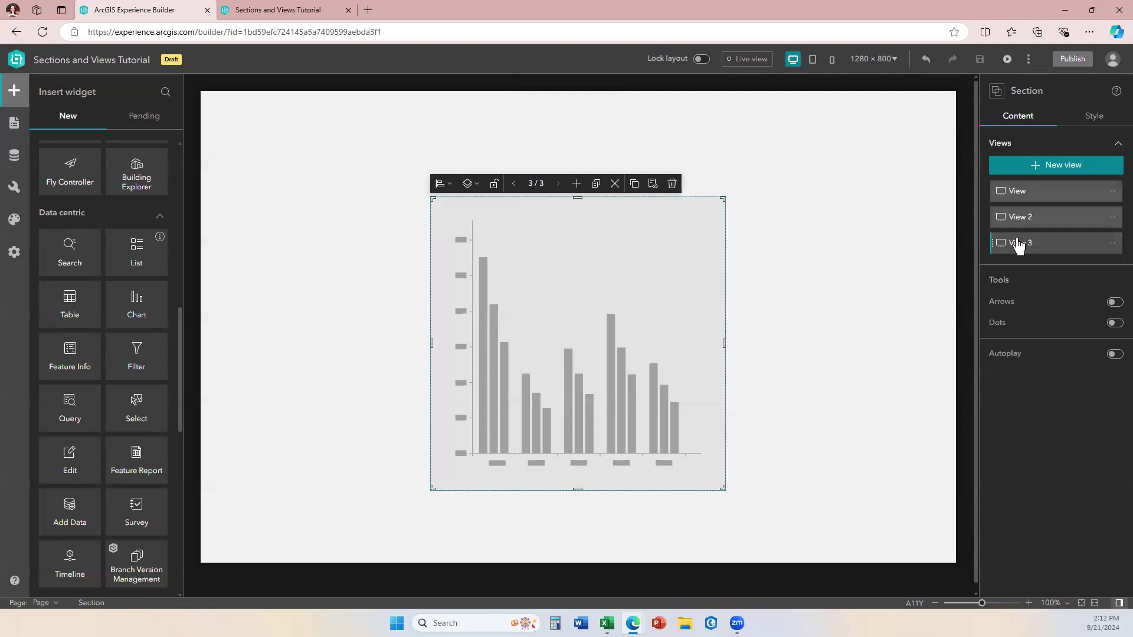
{"action": "left_click", "coordinate": [512, 187]}
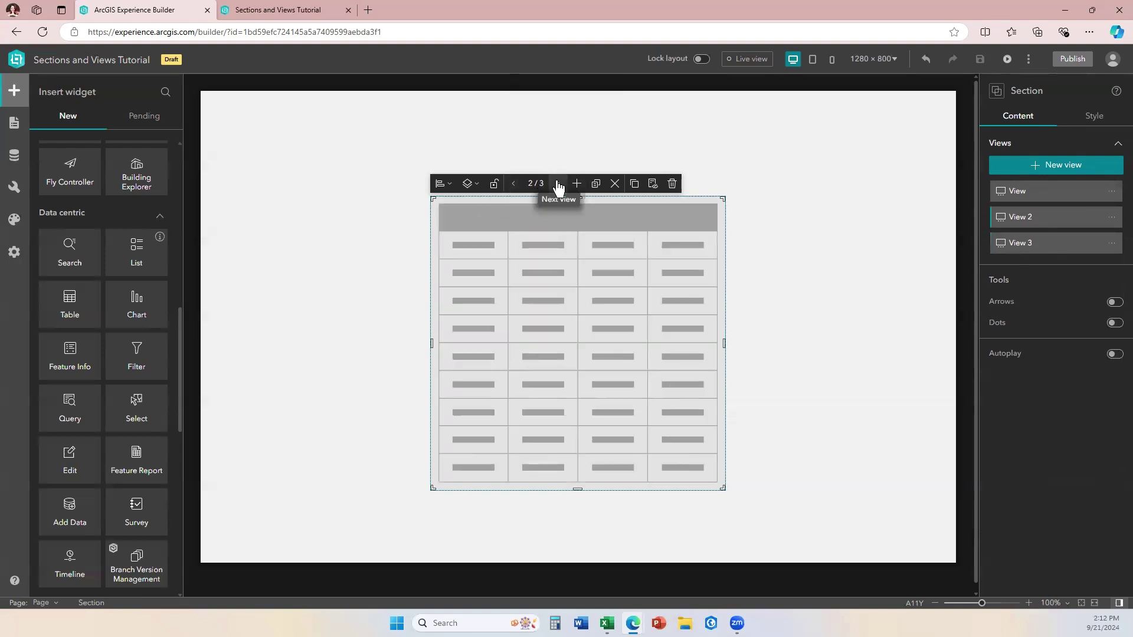
{"action": "left_click", "coordinate": [558, 183]}
{"action": "left_click", "coordinate": [512, 188]}
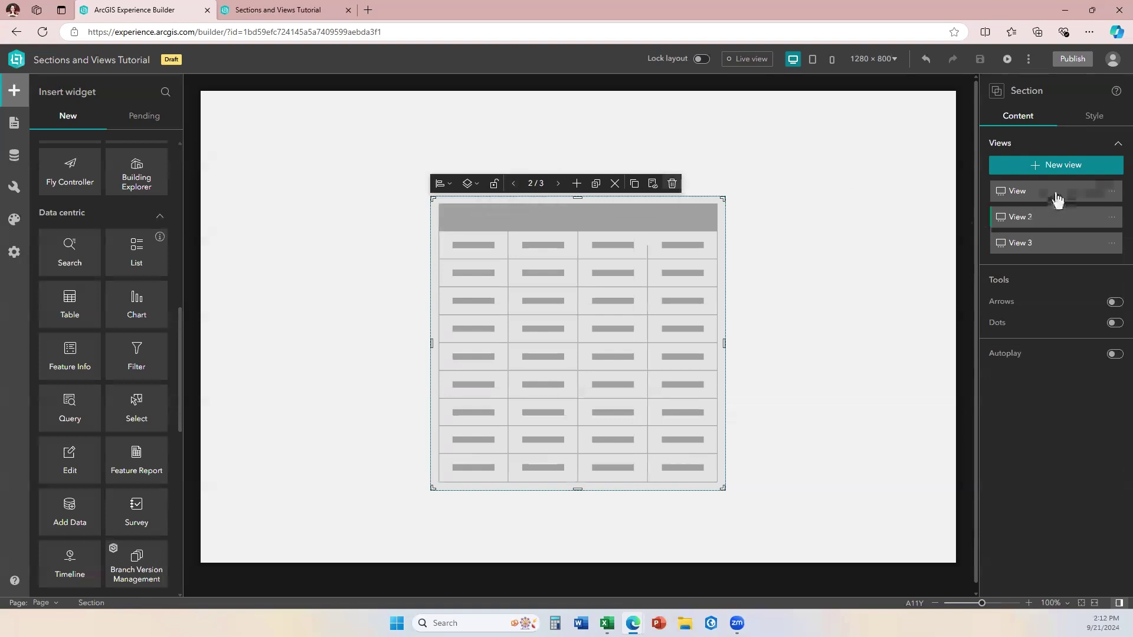
Open the settings of View, View 2 and View 3 in turn, ending on View 3
{"action": "left_click", "coordinate": [1037, 198]}
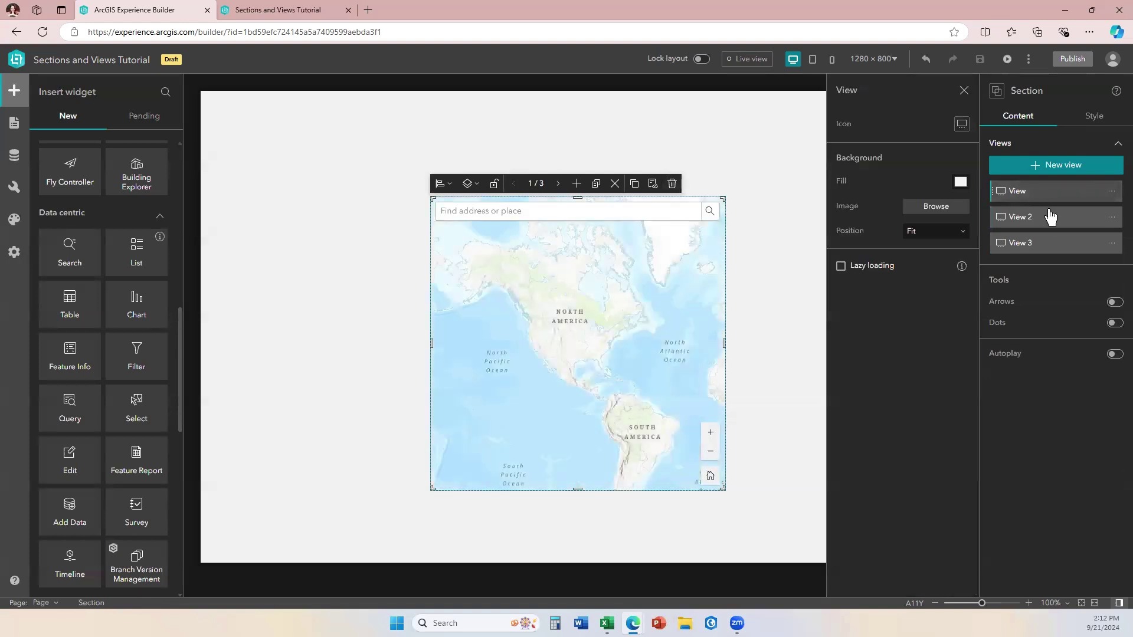
{"action": "left_click", "coordinate": [1054, 221]}
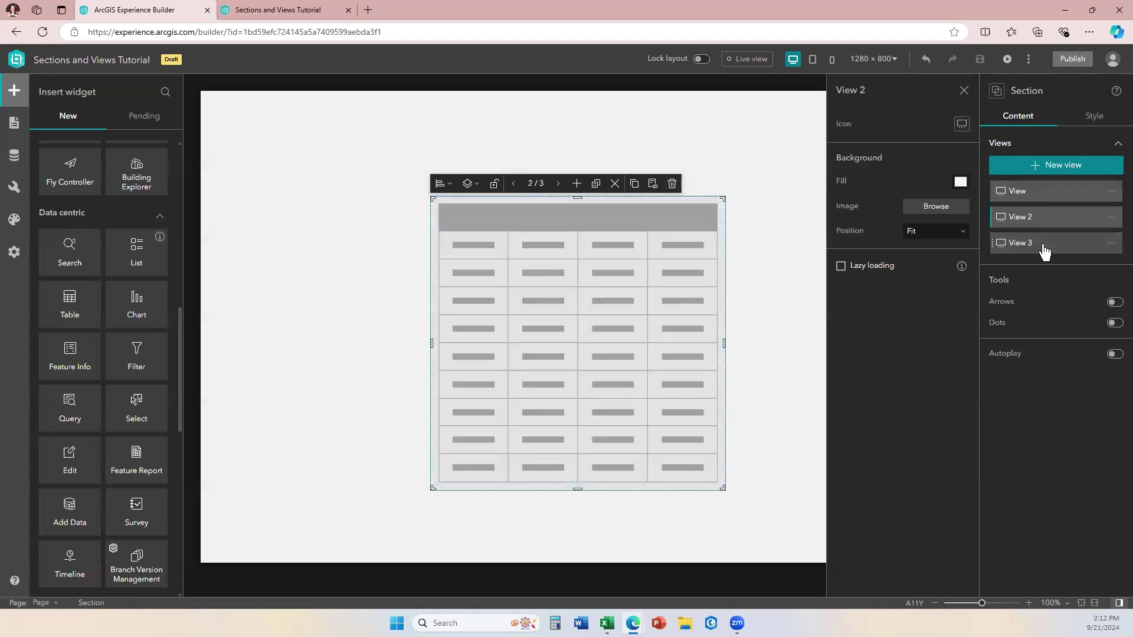
{"action": "left_click", "coordinate": [1045, 248]}
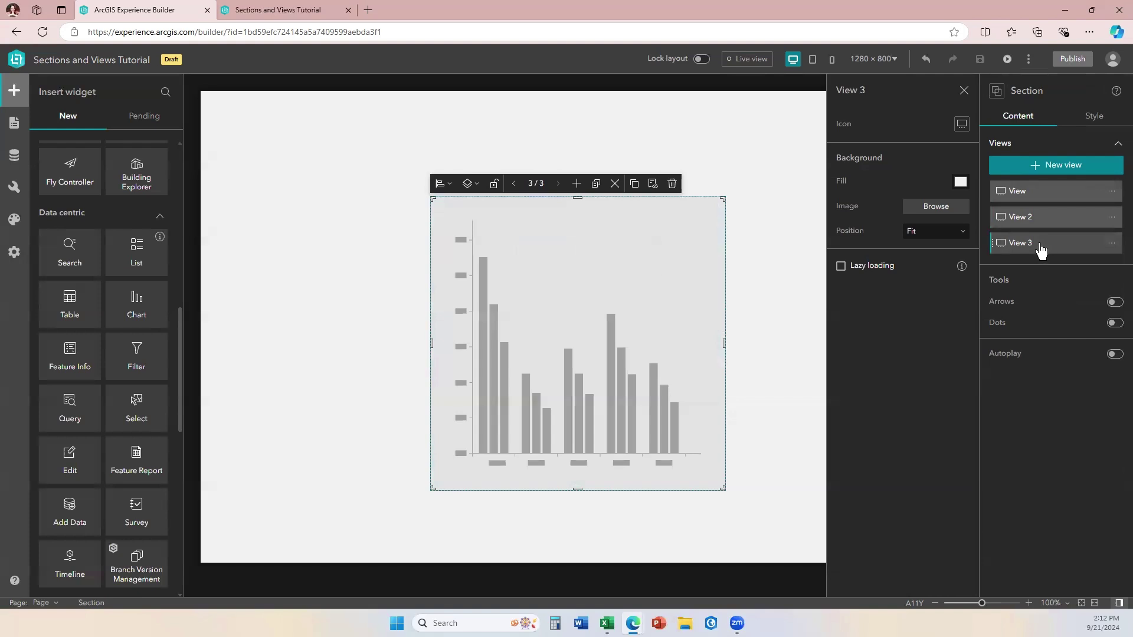